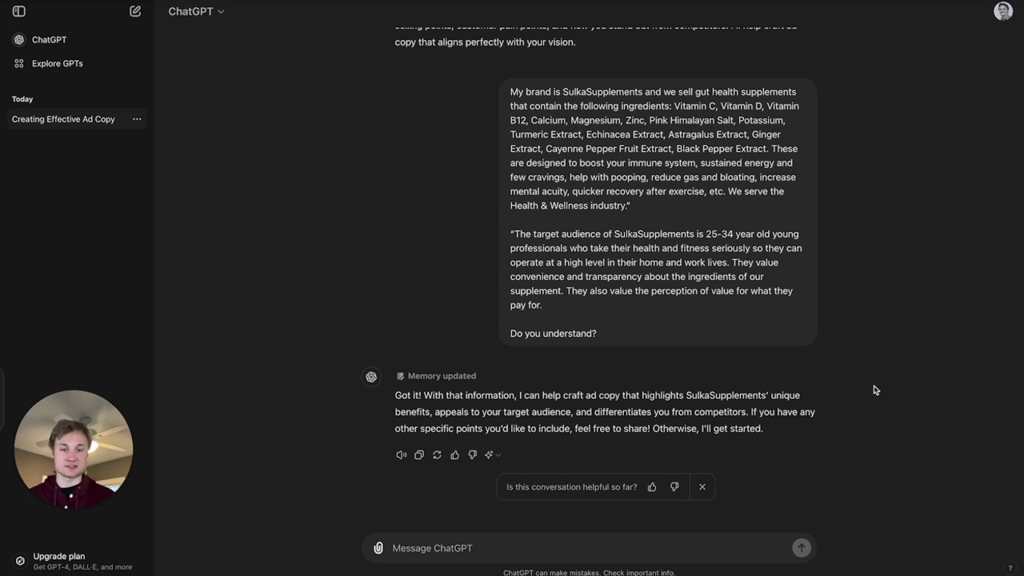
Scroll through the pasted SulkaSupplements brand description and target audience text in ChatGPT
{"action": "scroll", "coordinate": [875, 389], "scroll_direction": "up", "scroll_amount": 1}
{"action": "scroll", "coordinate": [875, 390], "scroll_direction": "down", "scroll_amount": 1}
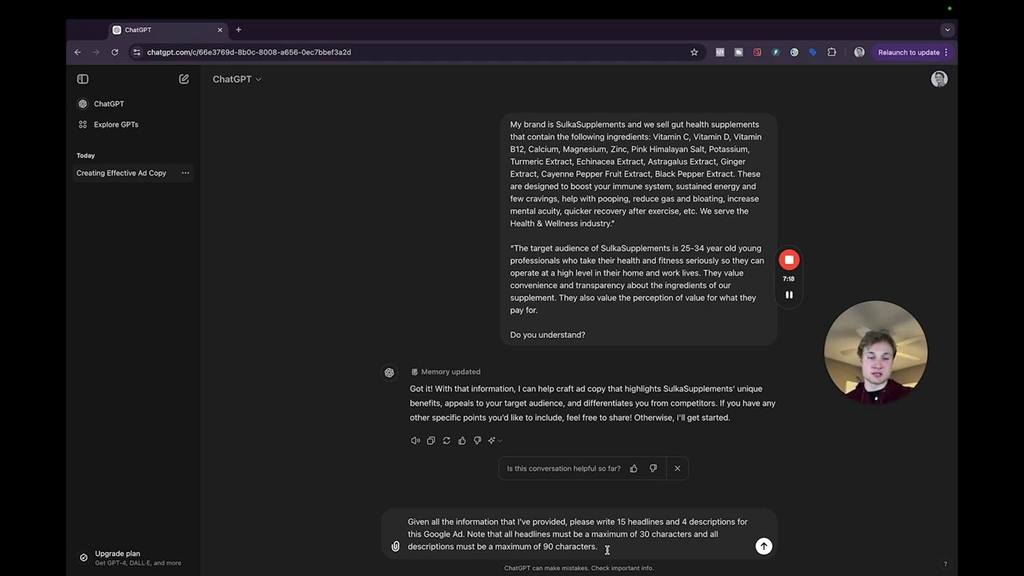
Send the request for 15 headlines (max 30 characters) and 4 descriptions (max 90 characters)
{"action": "key", "text": "Return"}
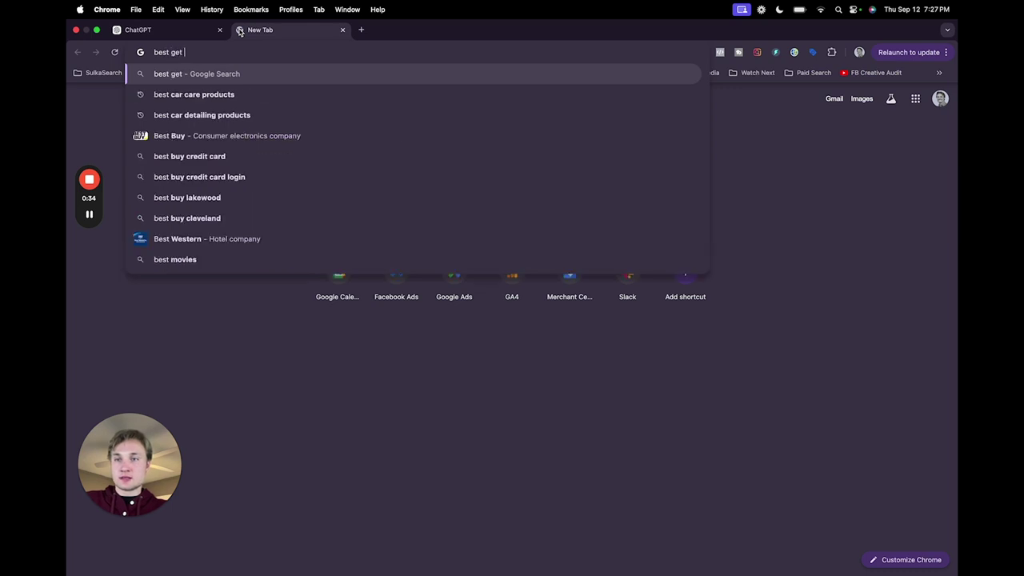
Search Google for 'best get health supplements' and highlight the Seed ad's opening phrase
{"action": "type", "text": "health supplemet"}
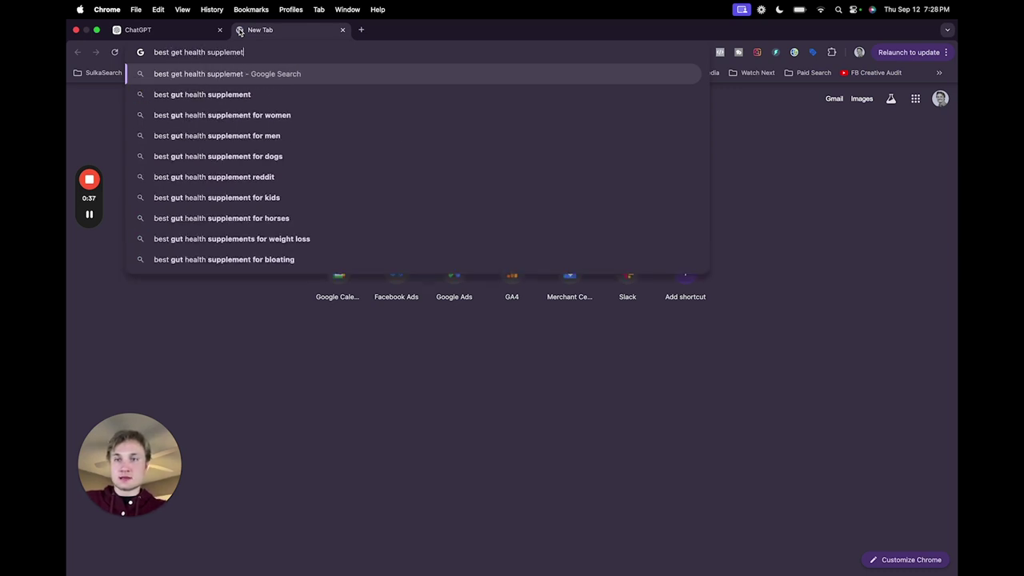
{"action": "key", "text": "BackSpace"}
{"action": "type", "text": "nts"}
{"action": "key", "text": "Return"}
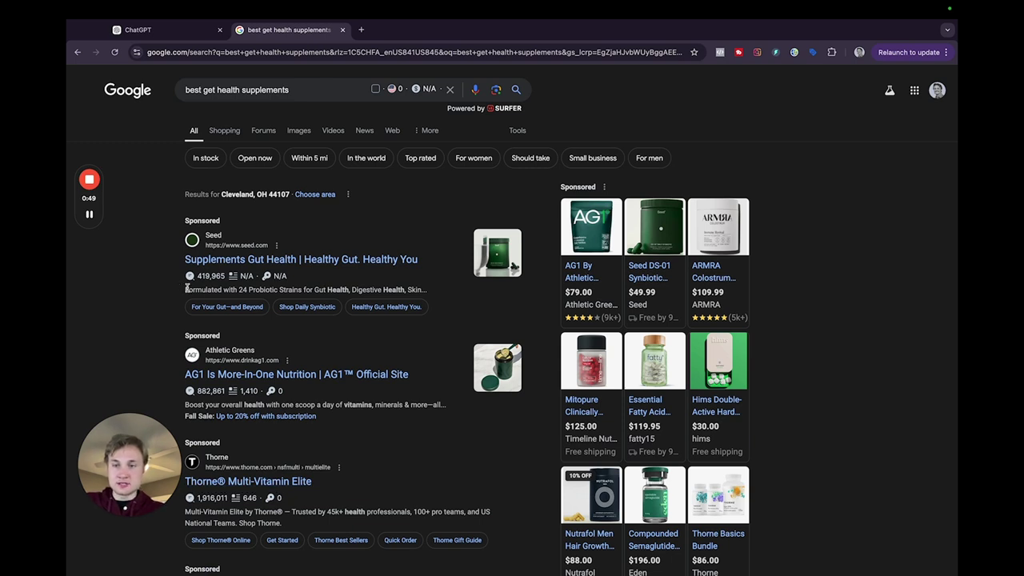
{"action": "left_click_drag", "start_coordinate": [183, 294], "coordinate": [320, 293]}
Review the sponsored supplement ads from Seed, Athletic Greens and Thorne in the results
{"action": "left_click", "coordinate": [305, 336]}
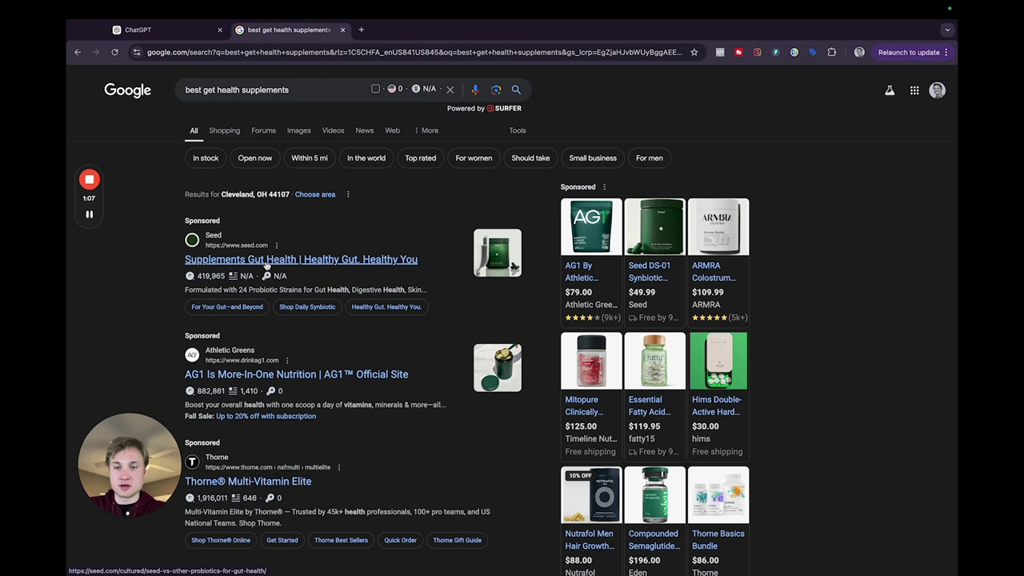
{"action": "scroll", "coordinate": [266, 264], "scroll_direction": "down", "scroll_amount": 1}
{"action": "scroll", "coordinate": [267, 268], "scroll_direction": "down", "scroll_amount": 3}
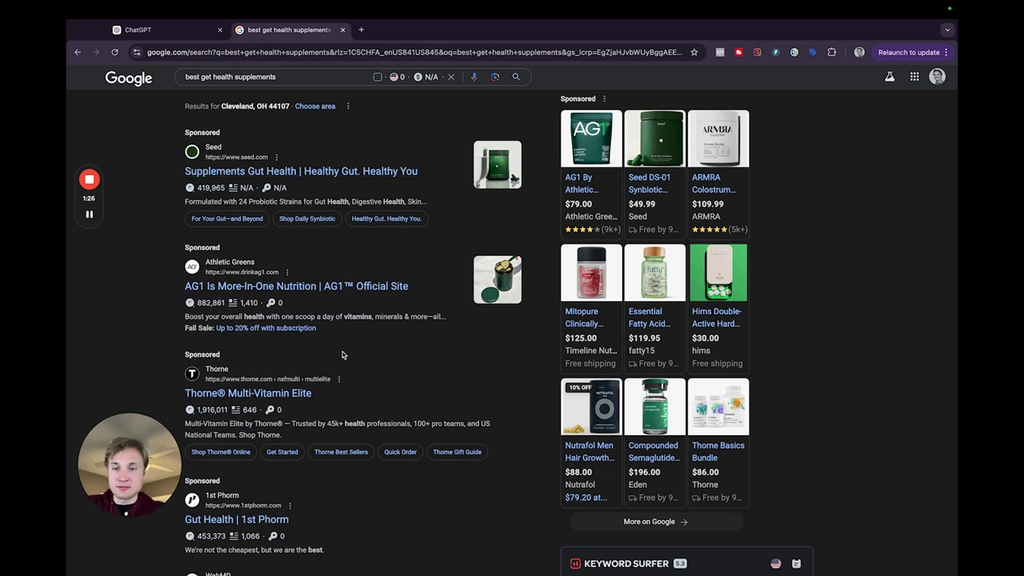
{"action": "scroll", "coordinate": [342, 355], "scroll_direction": "down", "scroll_amount": 1}
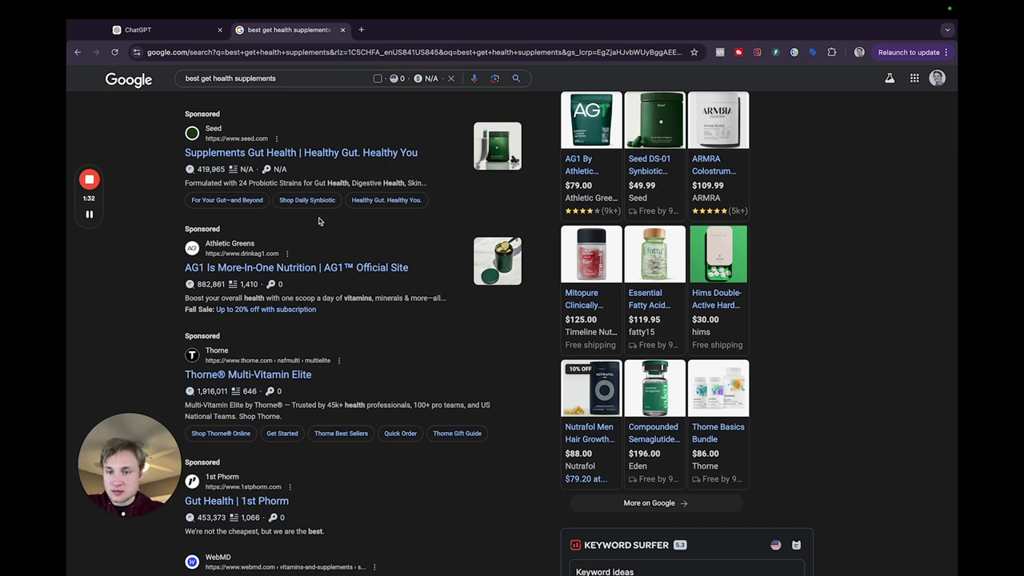
{"action": "scroll", "coordinate": [317, 280], "scroll_direction": "down", "scroll_amount": 5}
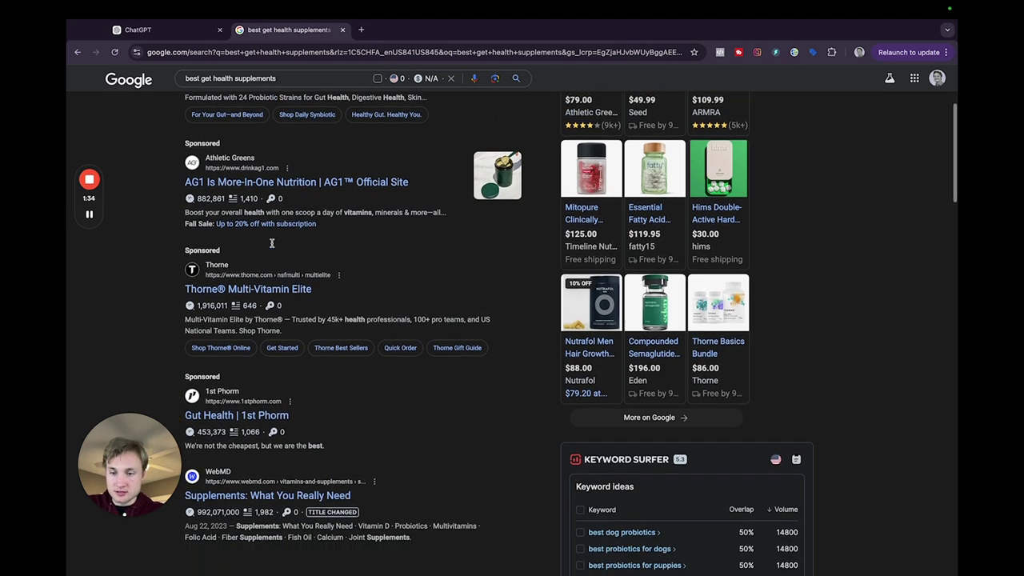
{"action": "scroll", "coordinate": [271, 243], "scroll_direction": "down", "scroll_amount": 7}
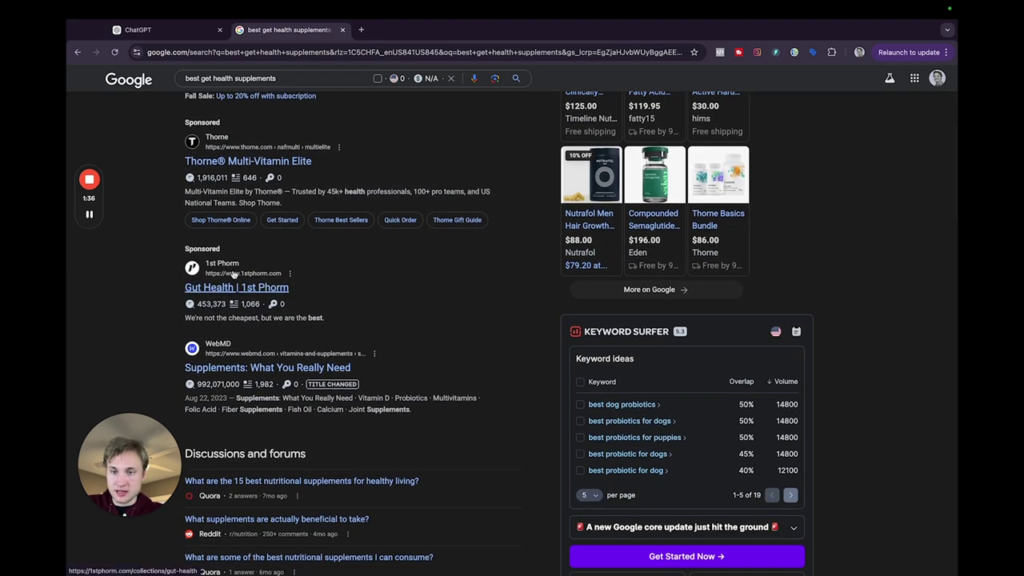
{"action": "scroll", "coordinate": [283, 296], "scroll_direction": "up", "scroll_amount": 8}
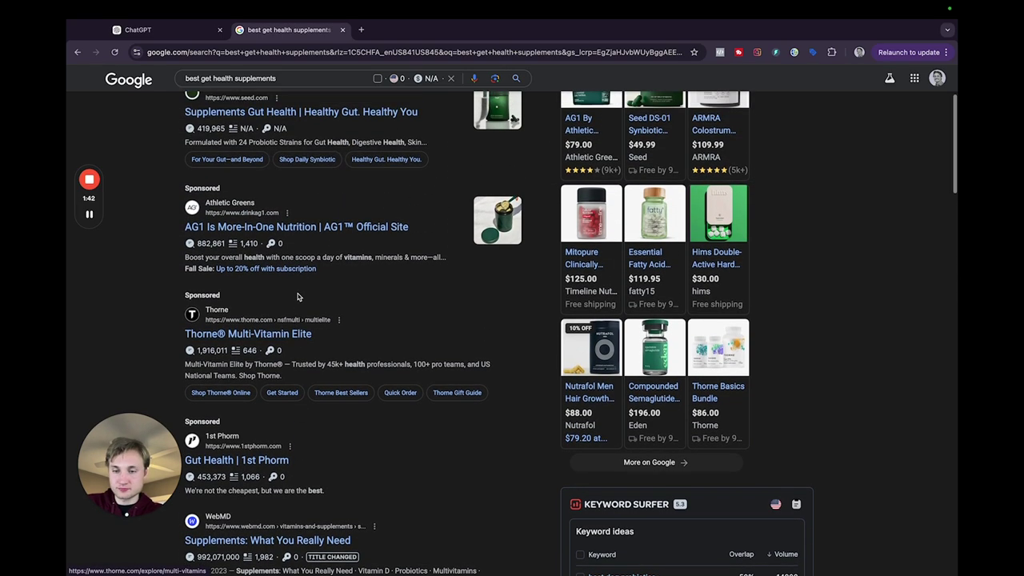
{"action": "scroll", "coordinate": [296, 303], "scroll_direction": "up", "scroll_amount": 5}
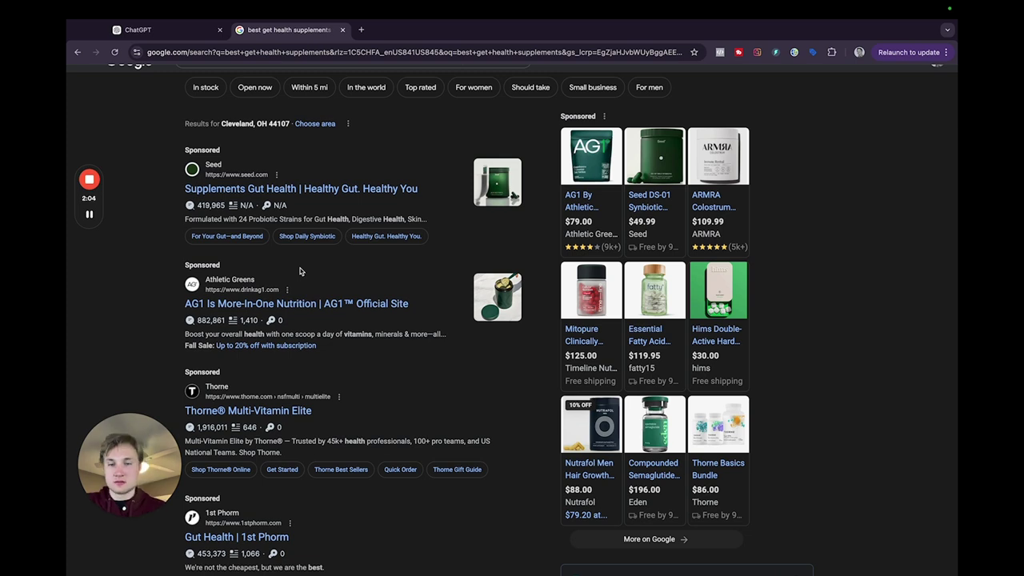
{"action": "scroll", "coordinate": [300, 271], "scroll_direction": "down", "scroll_amount": 1}
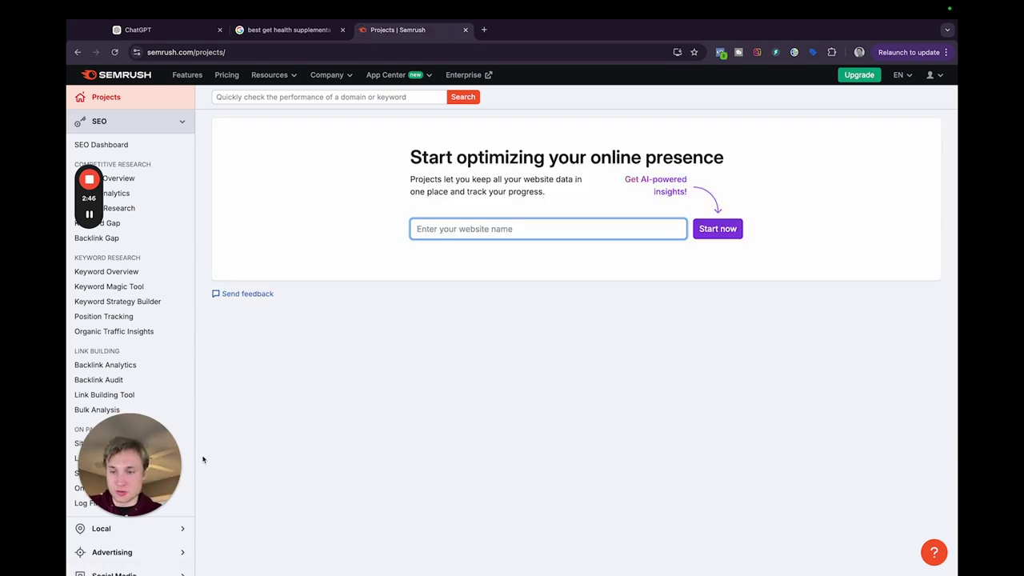
{"action": "left_click_drag", "start_coordinate": [160, 464], "coordinate": [751, 411]}
{"action": "scroll", "coordinate": [160, 272], "scroll_direction": "down", "scroll_amount": 5}
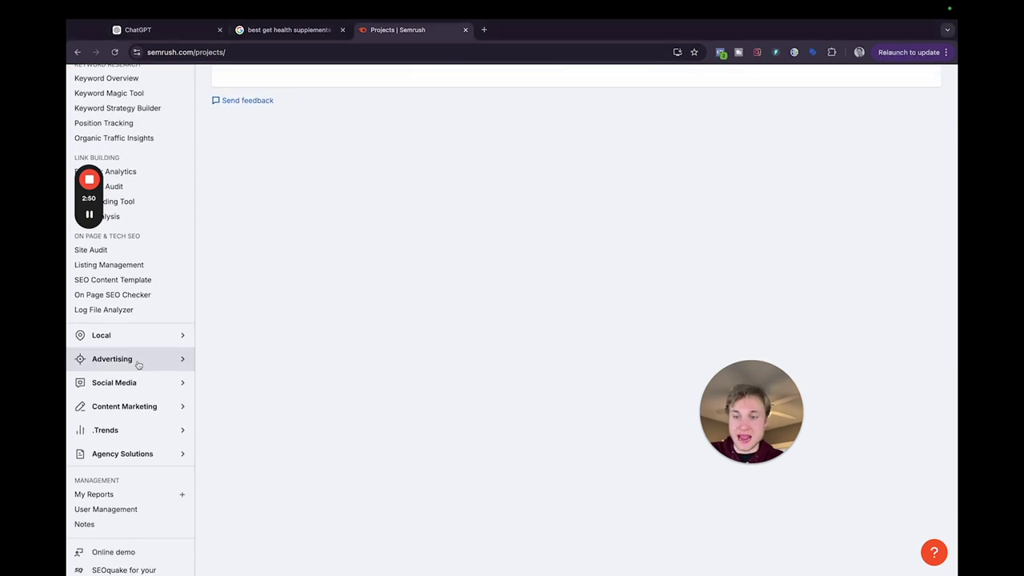
{"action": "left_click", "coordinate": [136, 361]}
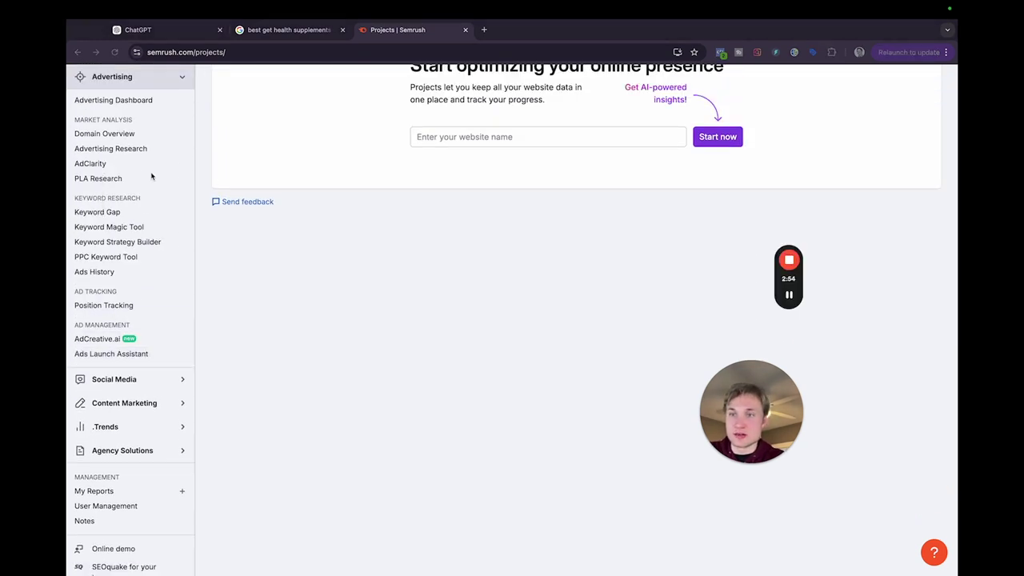
{"action": "left_click", "coordinate": [133, 149]}
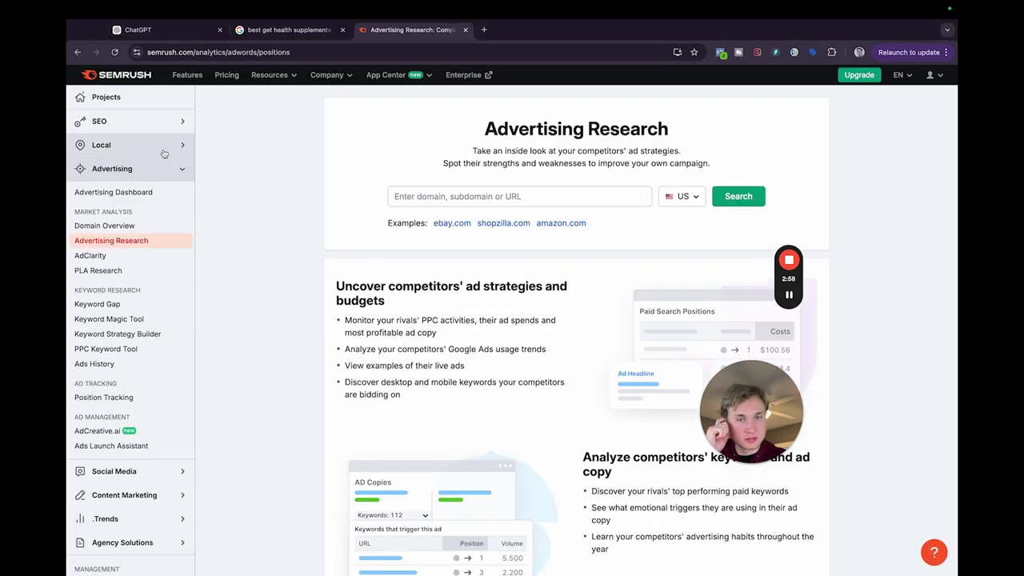
{"action": "left_click", "coordinate": [460, 196]}
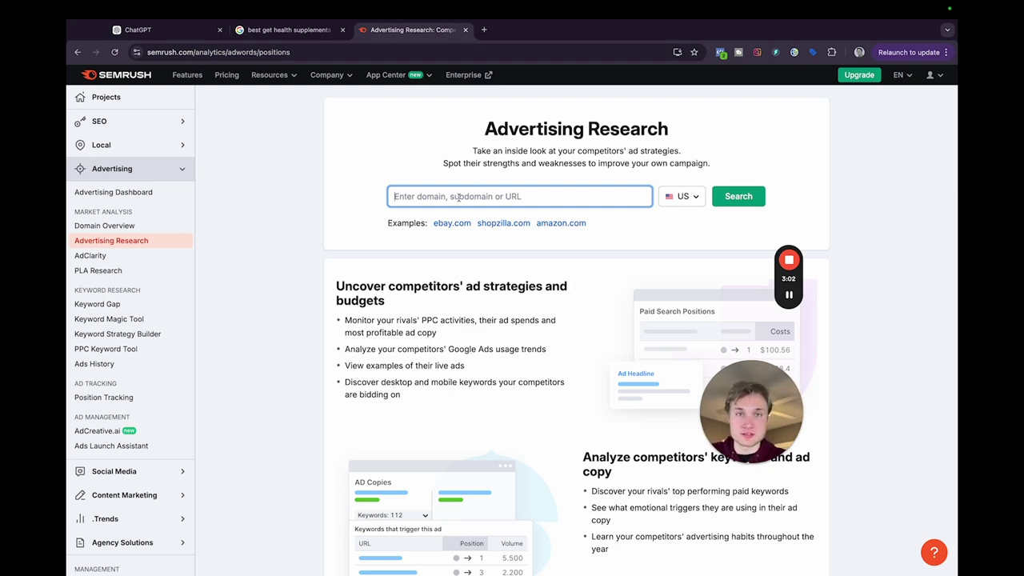
{"action": "left_click", "coordinate": [237, 34]}
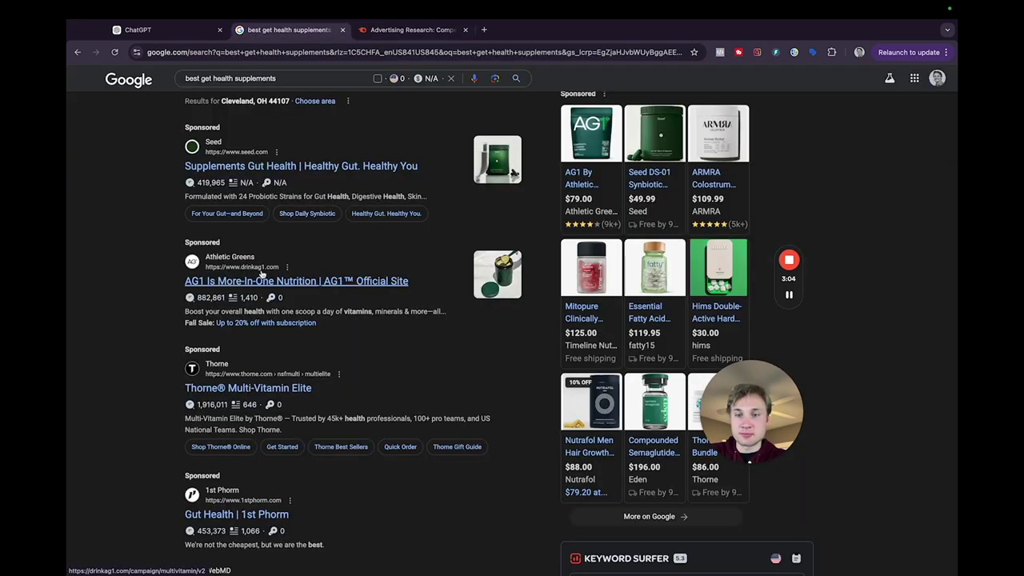
{"action": "left_click", "coordinate": [416, 31]}
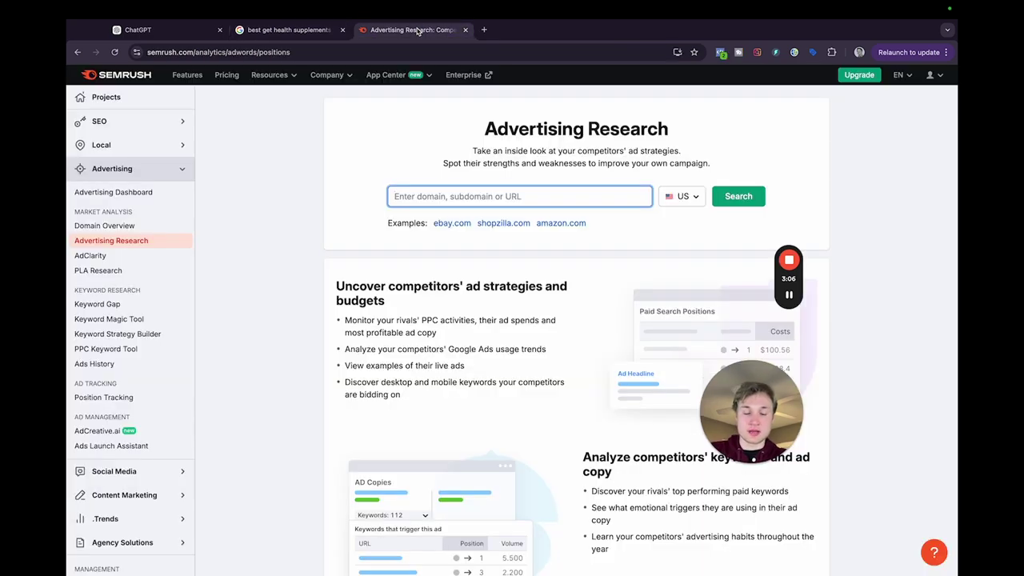
{"action": "type", "text": "www.dri"}
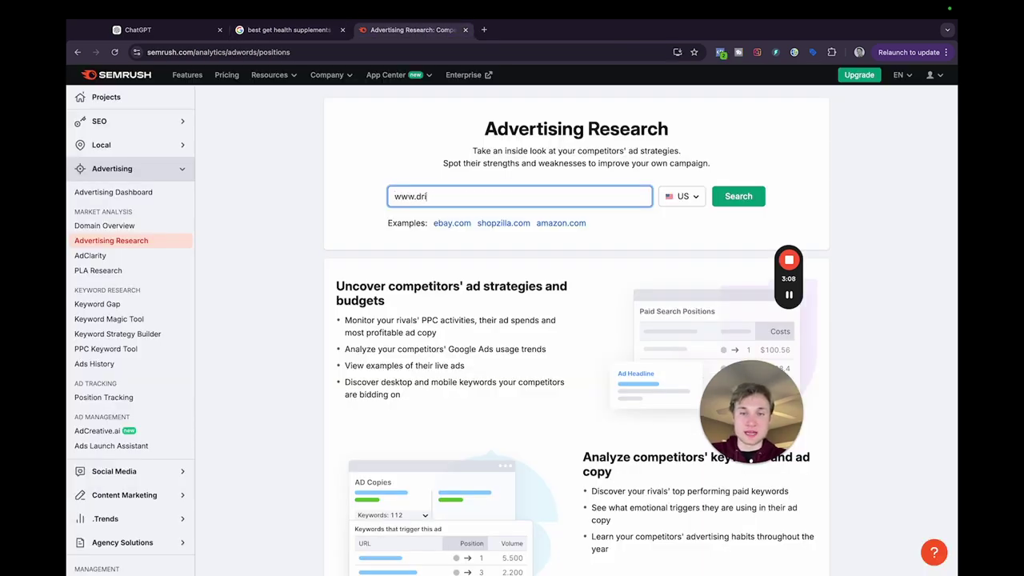
{"action": "type", "text": "nkag1.com"}
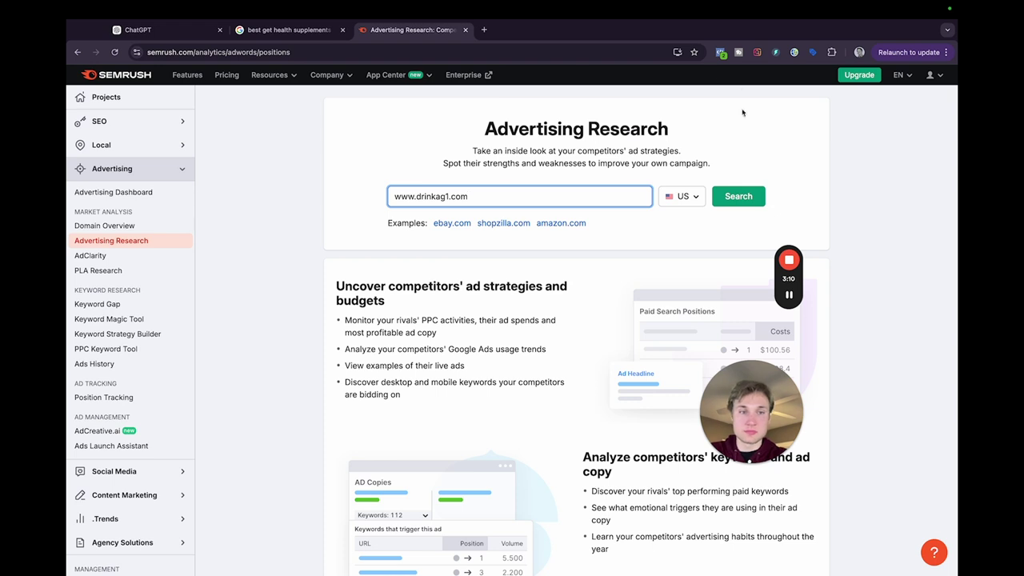
{"action": "left_click", "coordinate": [738, 196]}
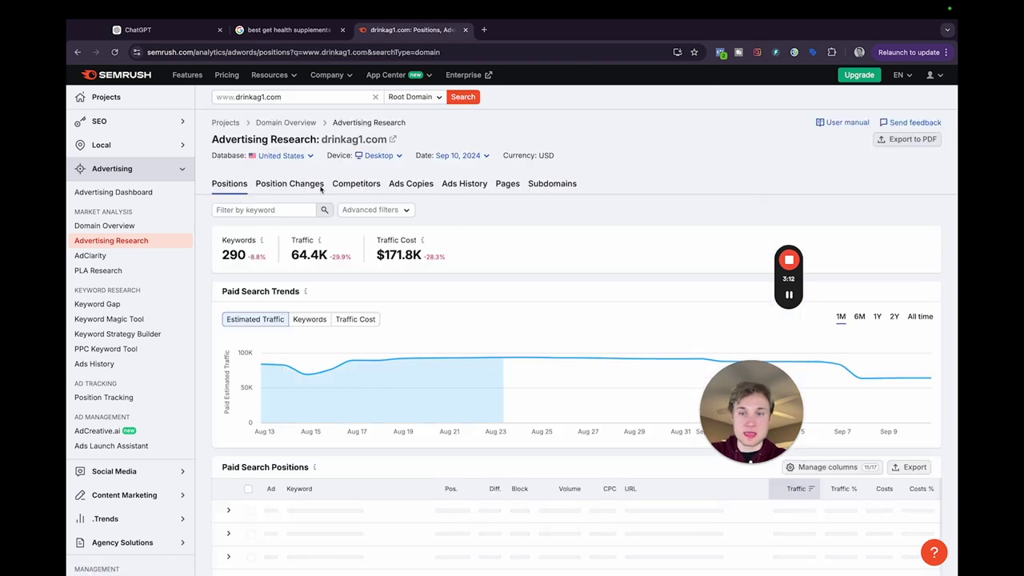
Open the Ads Copies tab to view AG1's competitor ad copies
{"action": "left_click", "coordinate": [407, 183]}
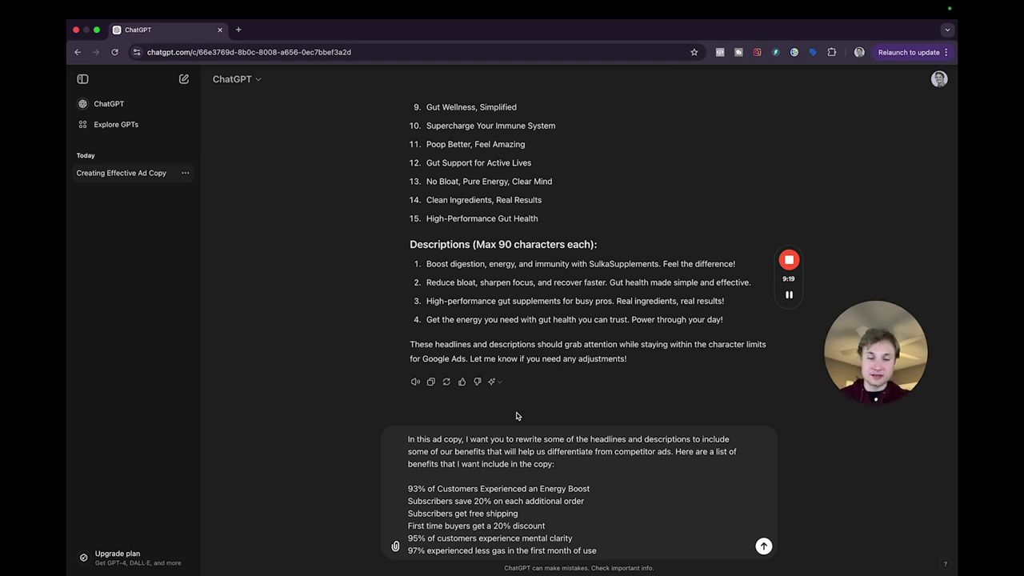
{"action": "scroll", "coordinate": [510, 455], "scroll_direction": "down", "scroll_amount": 2}
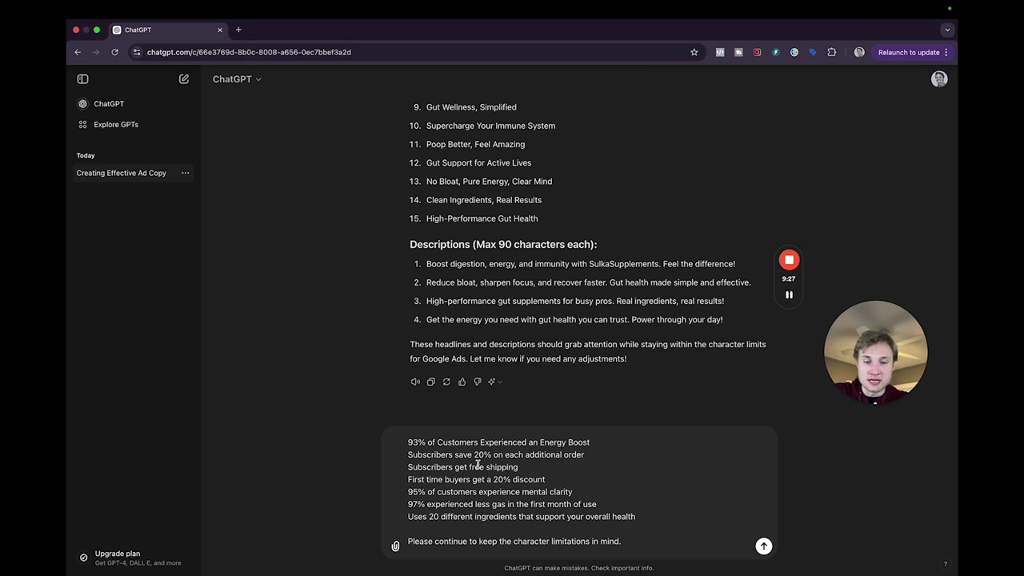
{"action": "scroll", "coordinate": [504, 462], "scroll_direction": "down", "scroll_amount": 1}
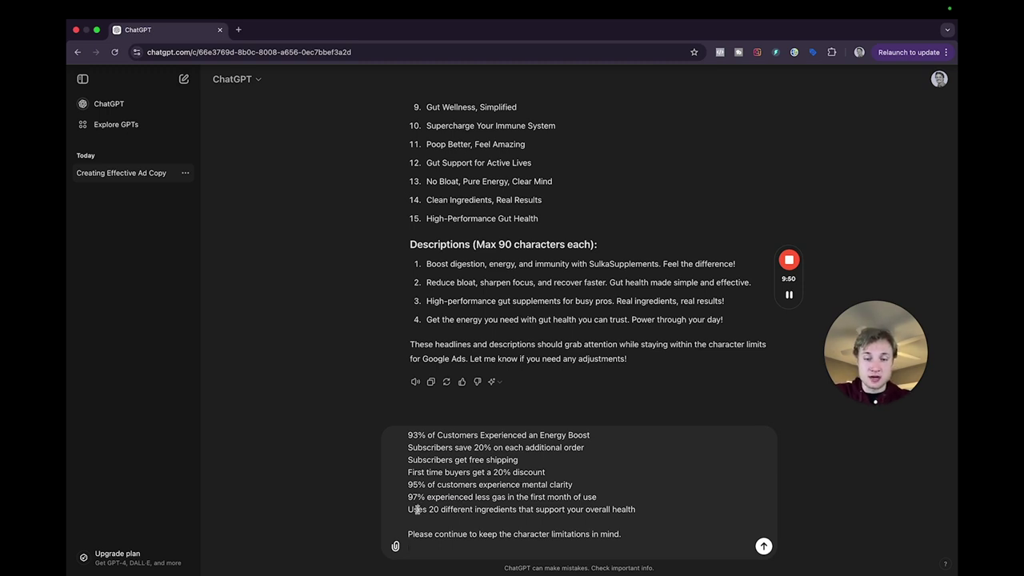
{"action": "left_click_drag", "start_coordinate": [417, 509], "coordinate": [649, 503]}
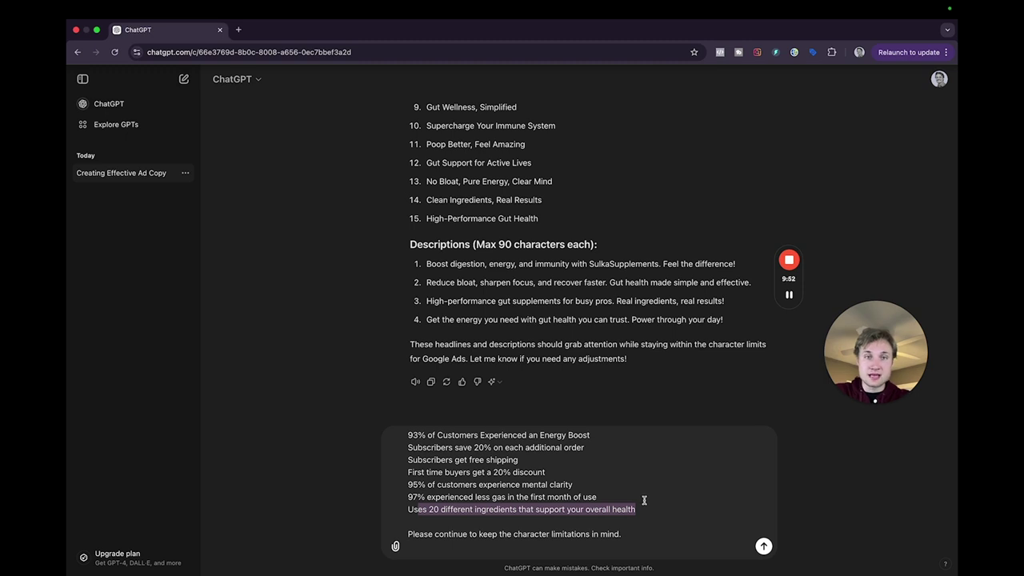
{"action": "left_click", "coordinate": [643, 500]}
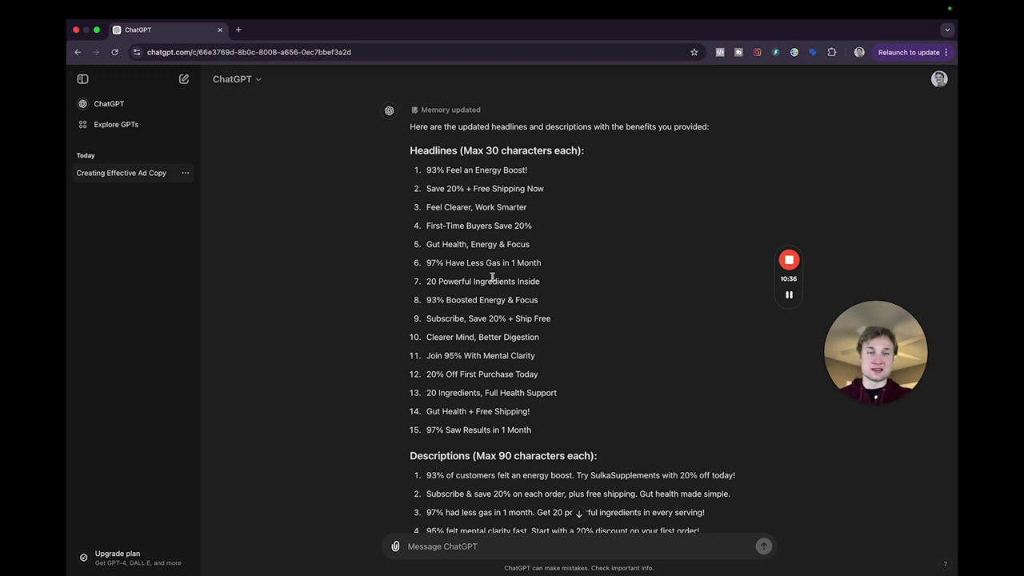
Scroll through ChatGPT's rewritten benefit-driven headlines and descriptions
{"action": "scroll", "coordinate": [482, 164], "scroll_direction": "down", "scroll_amount": 2}
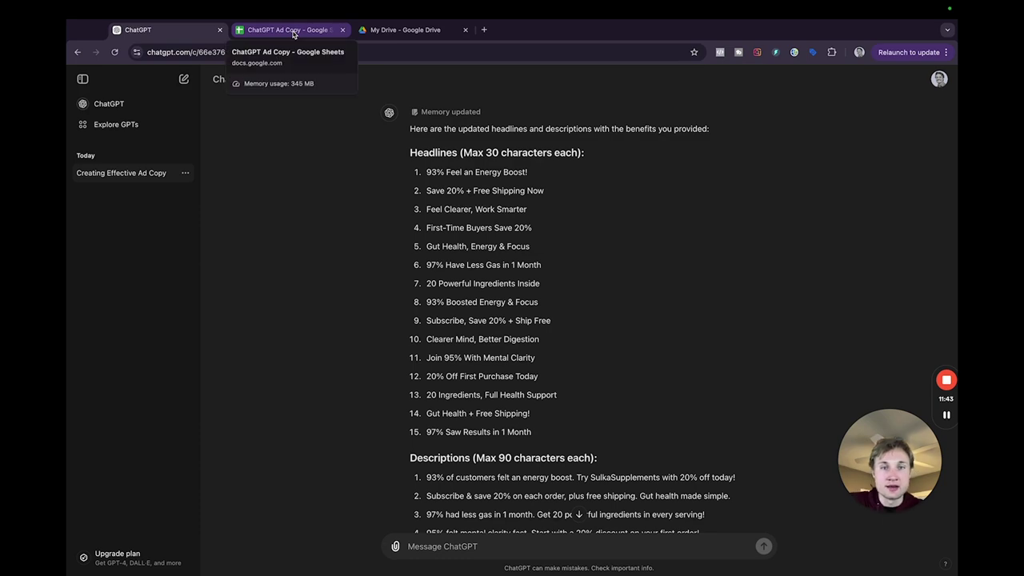
Enter 'Headlines' in A1 and 'Descriptions' in B1 of the ChatGPT Ad Copy sheet
{"action": "left_click", "coordinate": [294, 34]}
{"action": "left_click", "coordinate": [184, 32]}
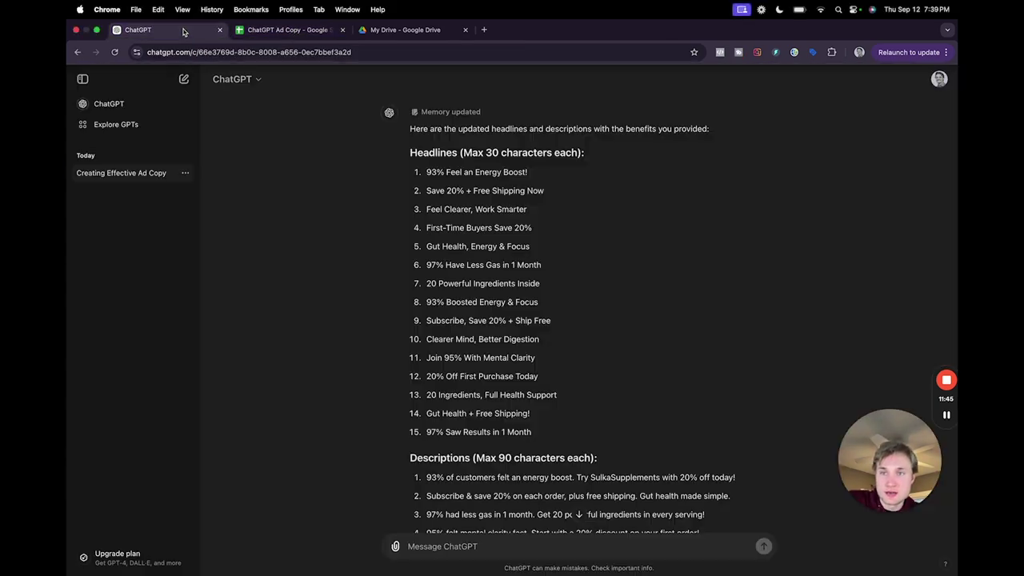
{"action": "left_click", "coordinate": [308, 30]}
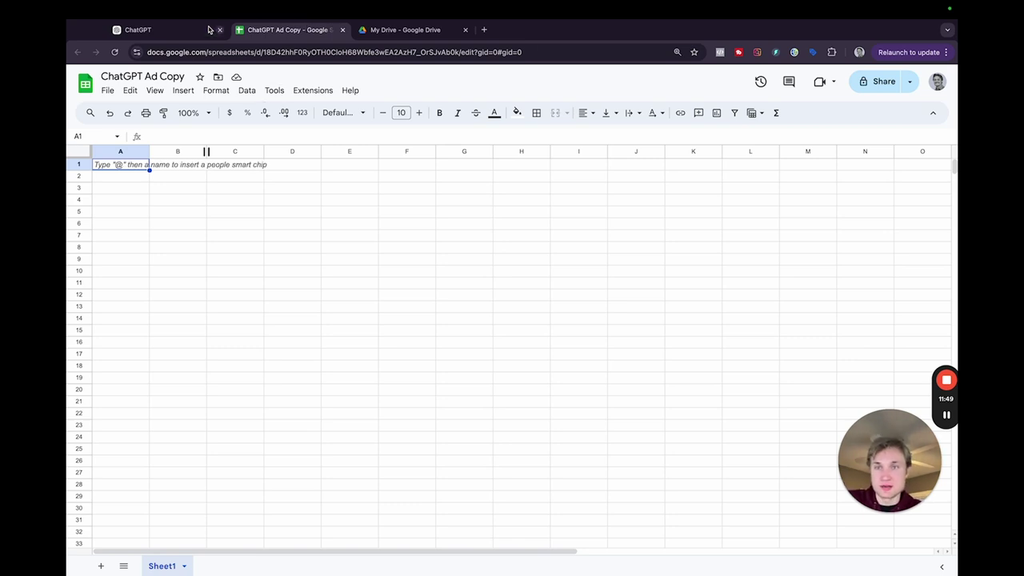
{"action": "type", "text": "Descr"}
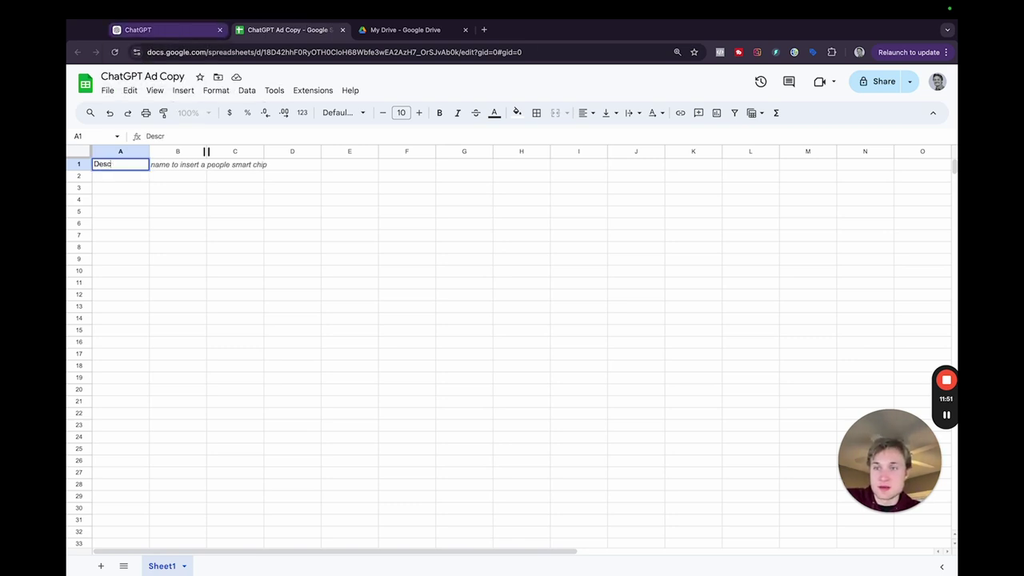
{"action": "key", "text": "BackSpace"}
{"action": "key", "text": "BackSpace"}
{"action": "key", "text": "BackSpace"}
{"action": "key", "text": "BackSpace"}
{"action": "key", "text": "BackSpace"}
{"action": "type", "text": "Headlines"}
{"action": "key", "text": "Return"}
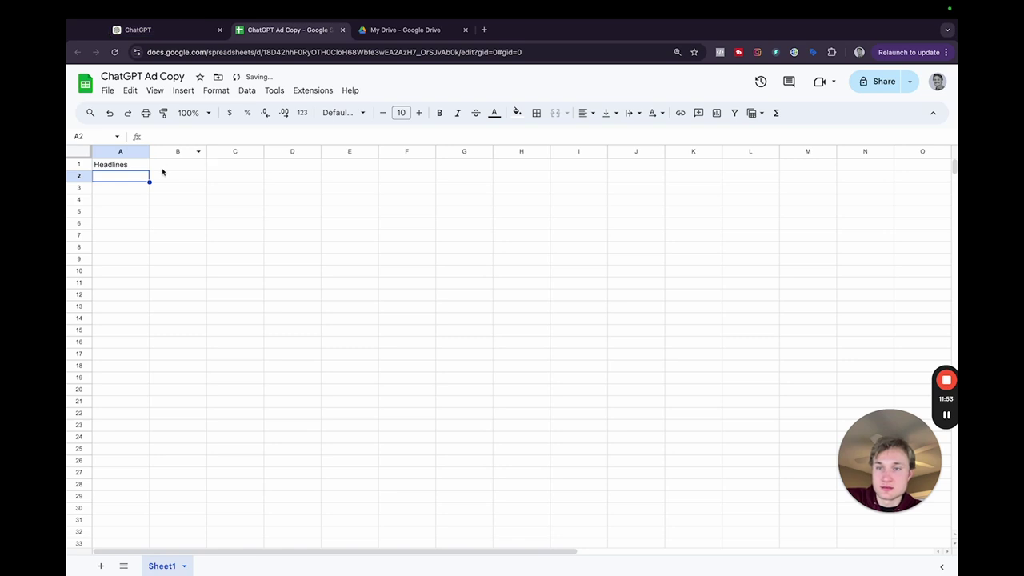
{"action": "left_click", "coordinate": [162, 165]}
{"action": "type", "text": "Description"}
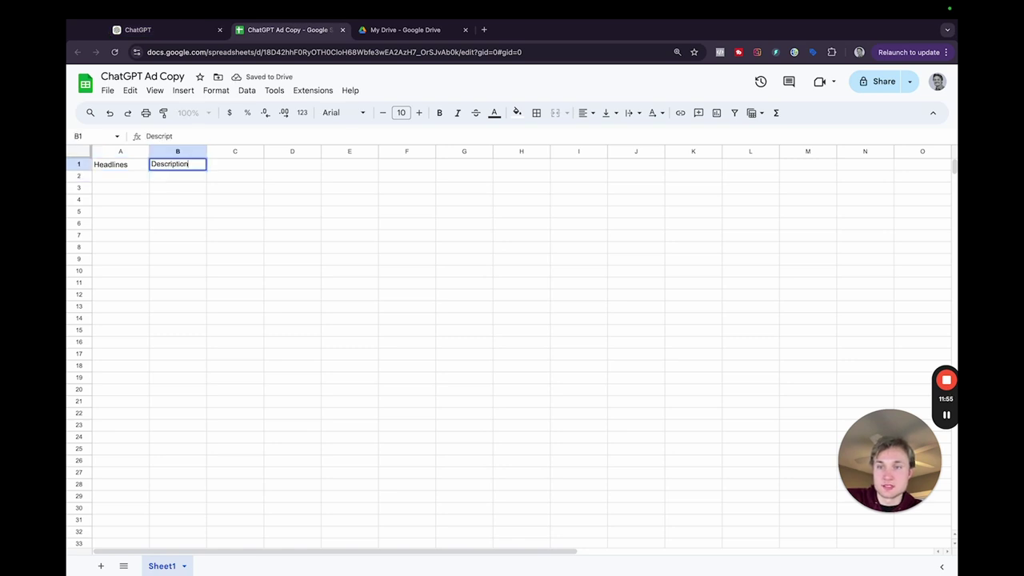
{"action": "type", "text": "s"}
{"action": "key", "text": "Return"}
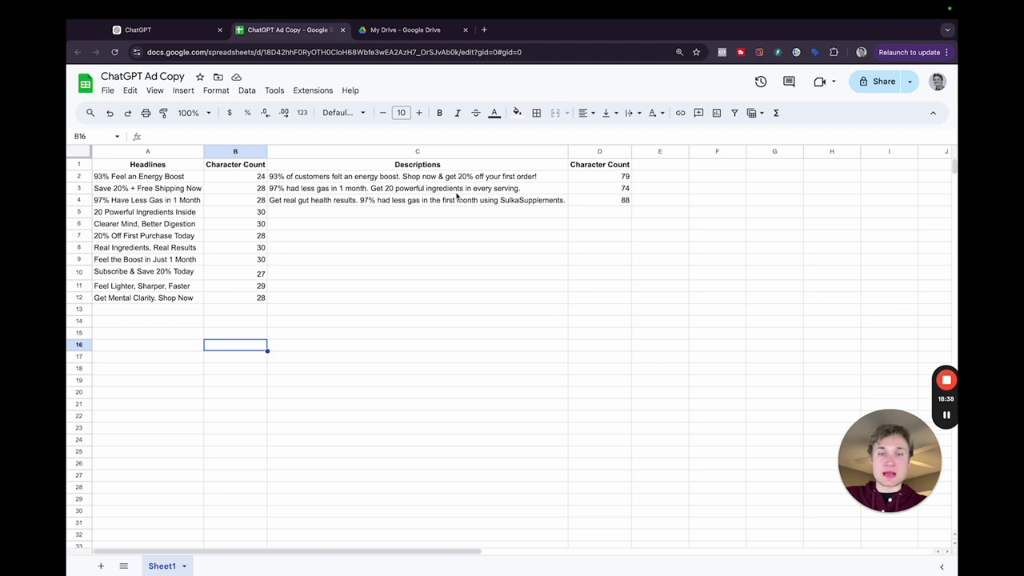
{"action": "left_click", "coordinate": [506, 204]}
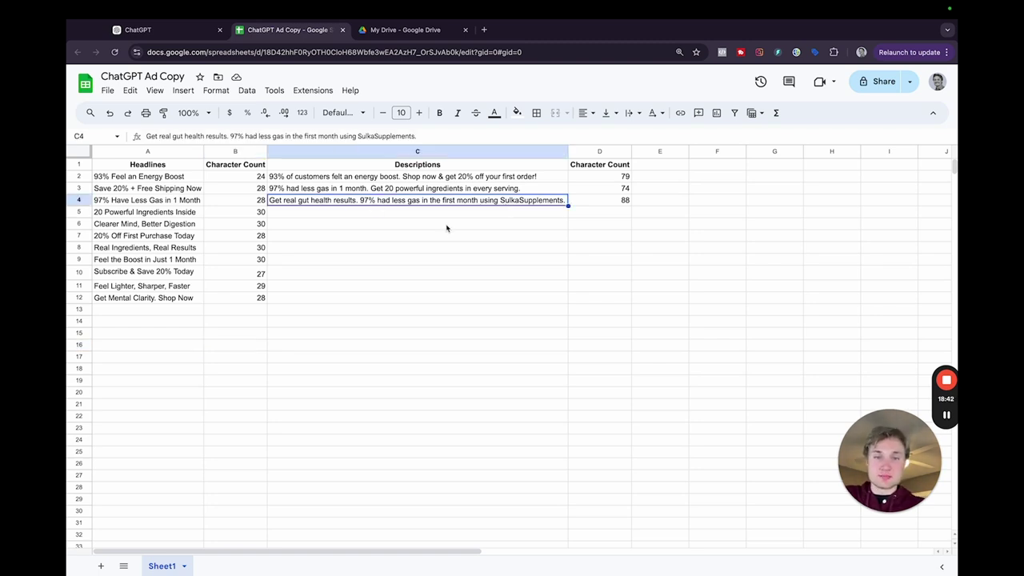
Ask for 15 more headlines and 4 descriptions using all company information, then select 'Say Goodbye to Bloat'
{"action": "left_click", "coordinate": [621, 202]}
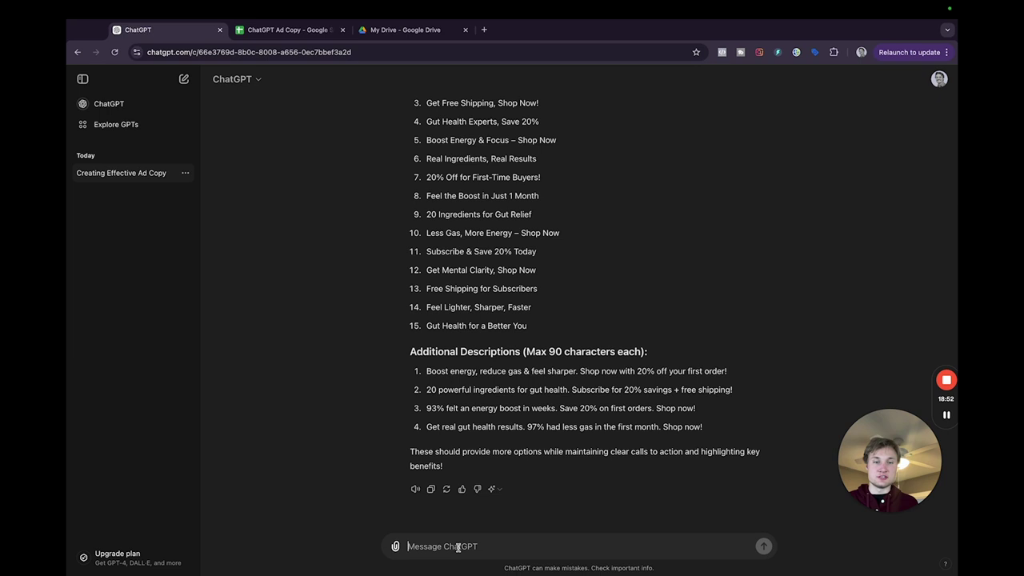
{"action": "left_click", "coordinate": [457, 547]}
{"action": "type", "text": "Write "}
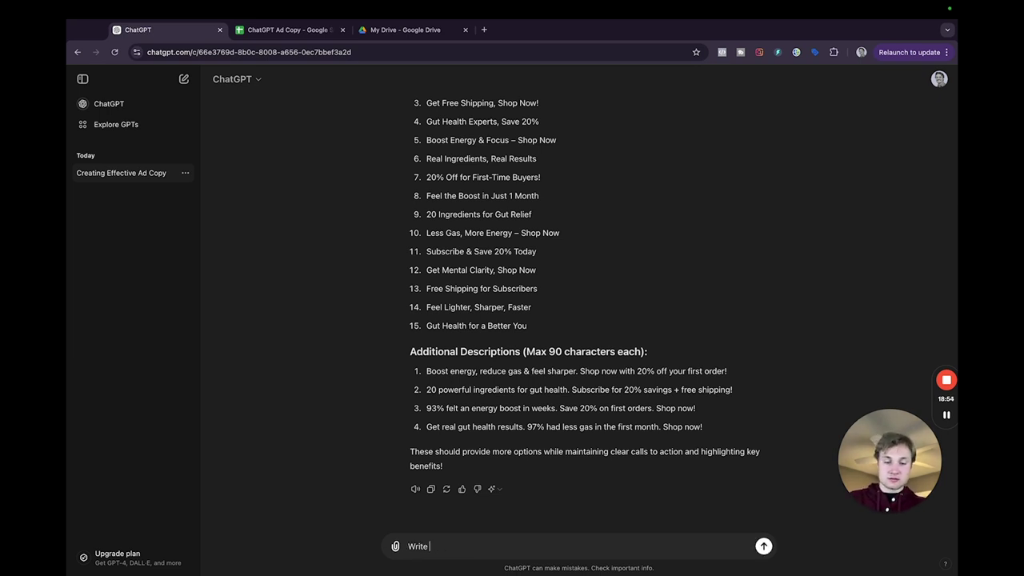
{"action": "type", "text": "15 more headline"}
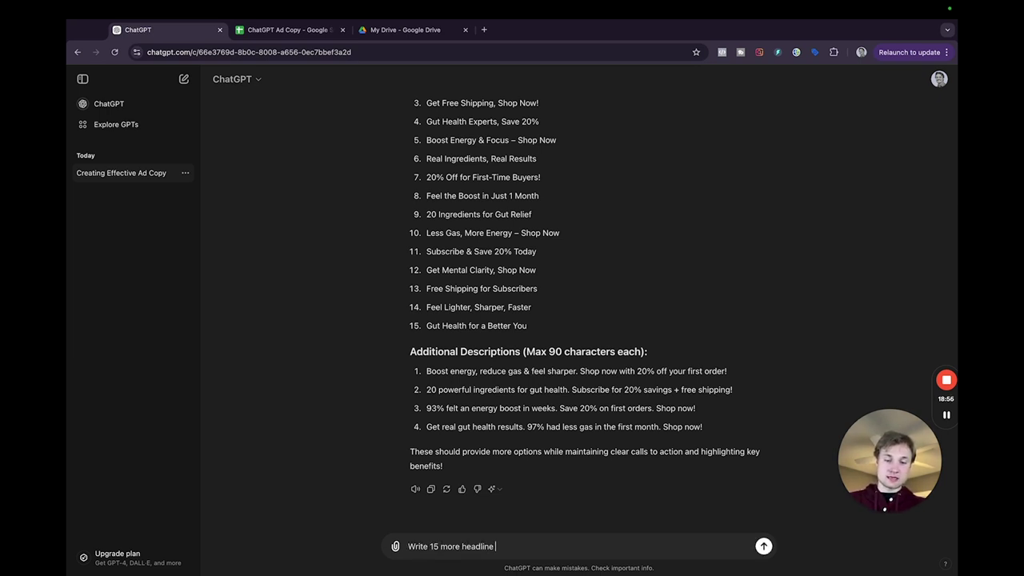
{"action": "type", "text": "s and 4 more desc"}
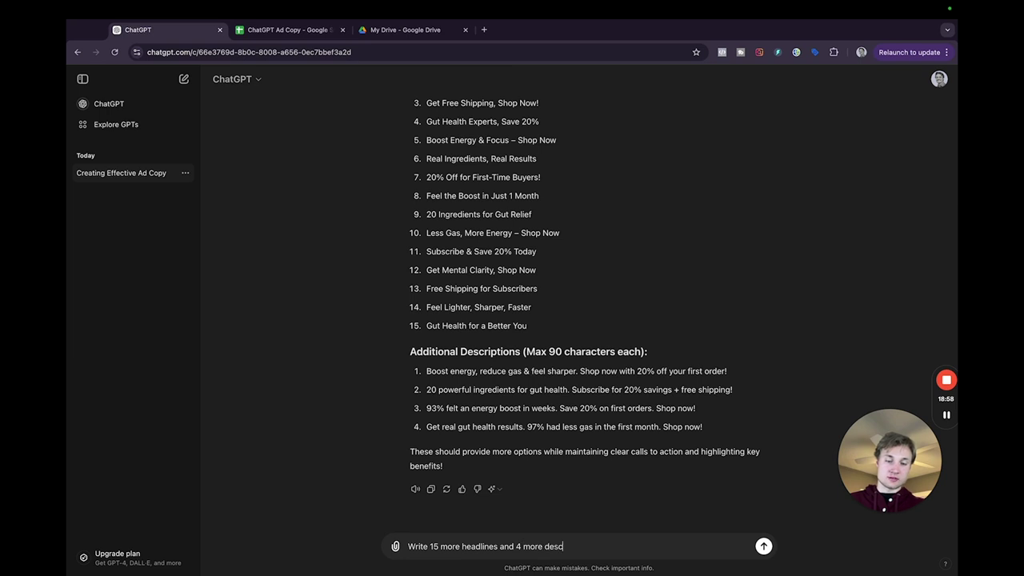
{"action": "type", "text": "riptions using the"}
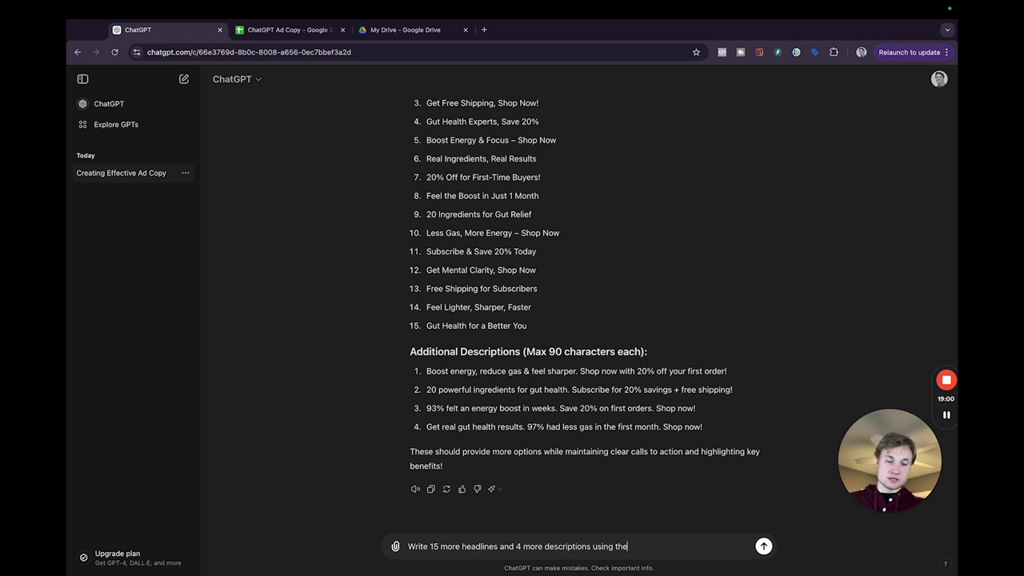
{"action": "key", "text": "BackSpace"}
{"action": "key", "text": "BackSpace"}
{"action": "type", "text": "all of the in"}
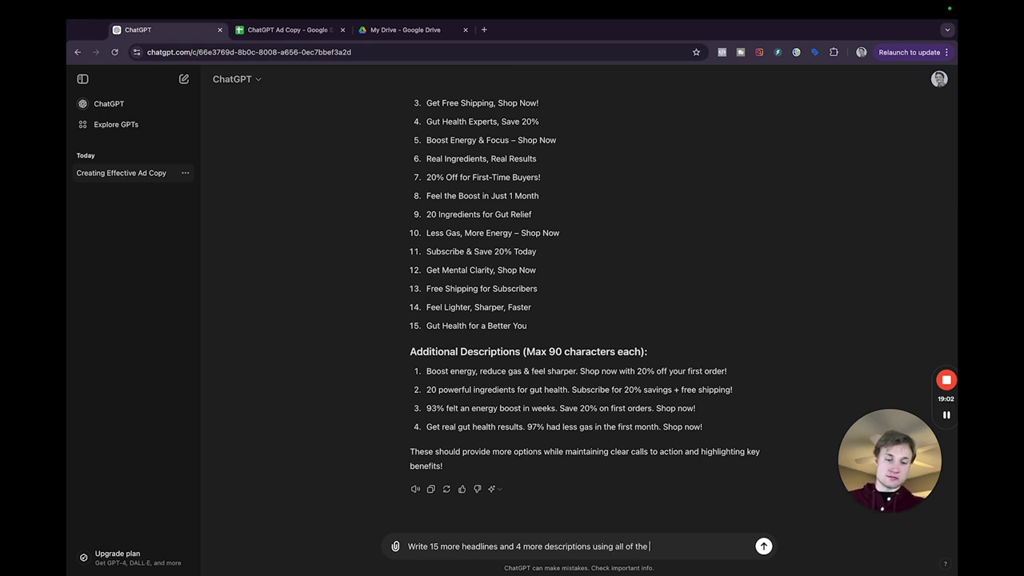
{"action": "type", "text": "formation about"}
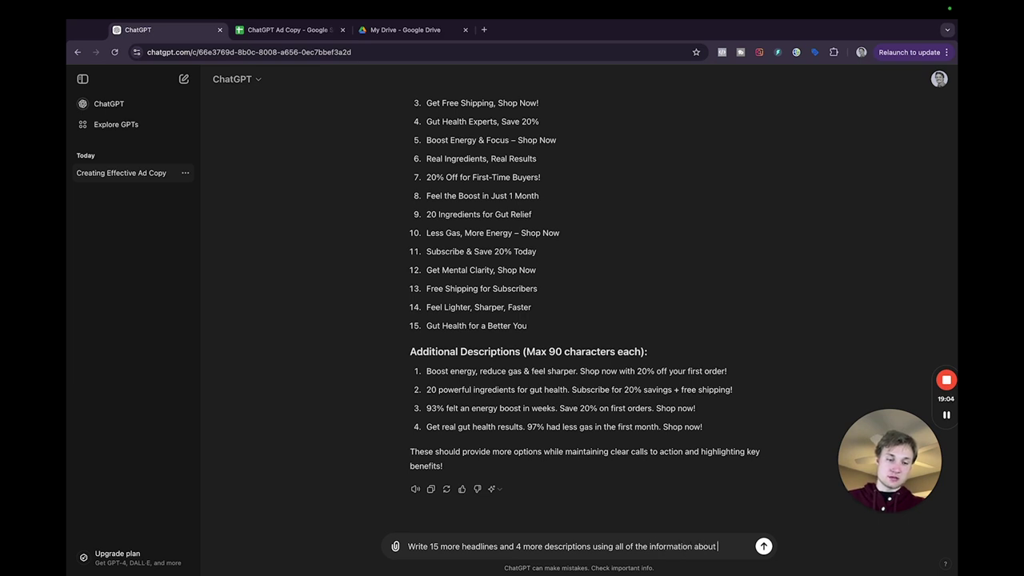
{"action": "type", "text": " my company that I prov"}
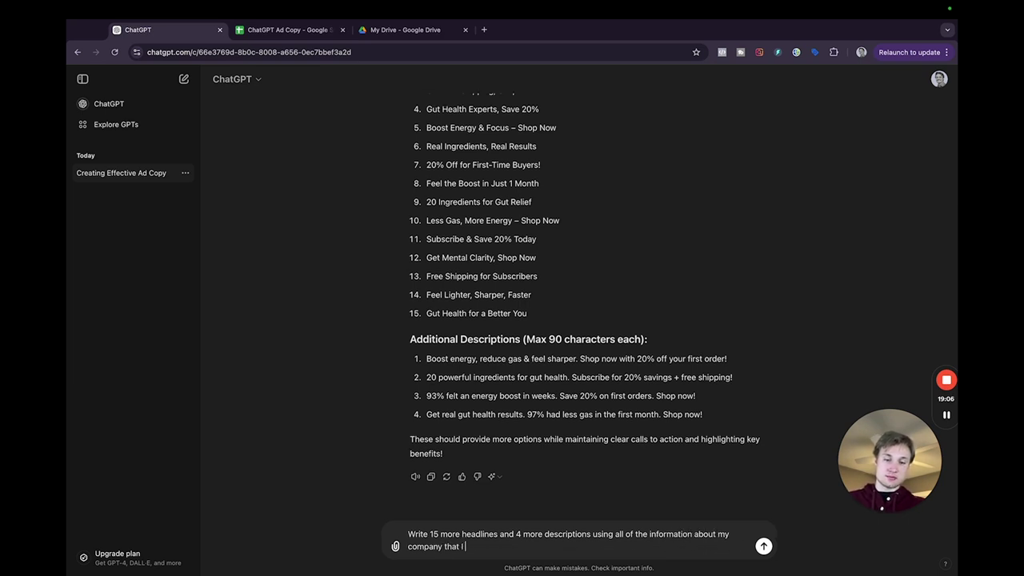
{"action": "type", "text": "ided"}
{"action": "key", "text": "Return"}
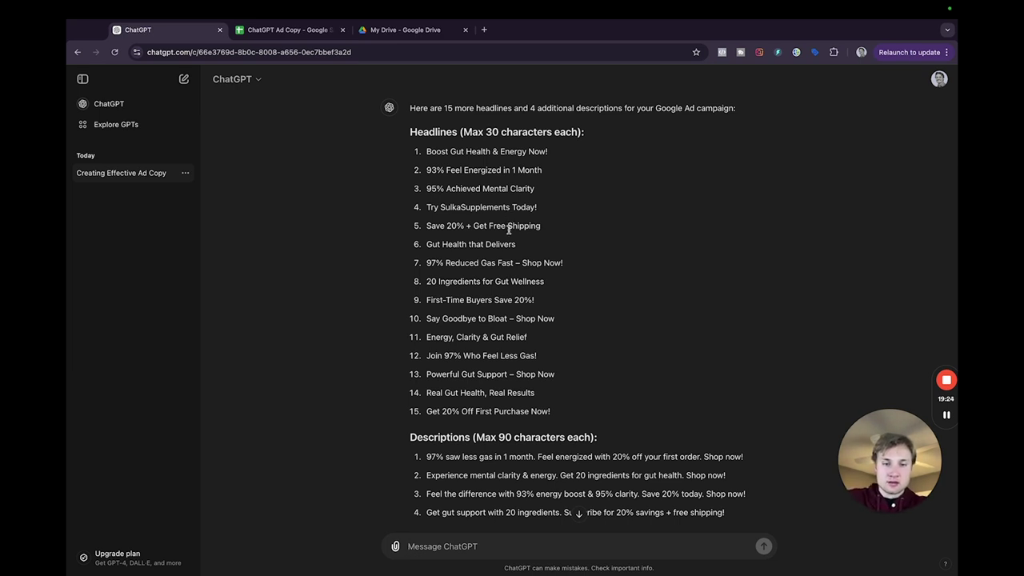
{"action": "left_click_drag", "start_coordinate": [511, 317], "coordinate": [424, 318]}
{"action": "key", "text": "super+c"}
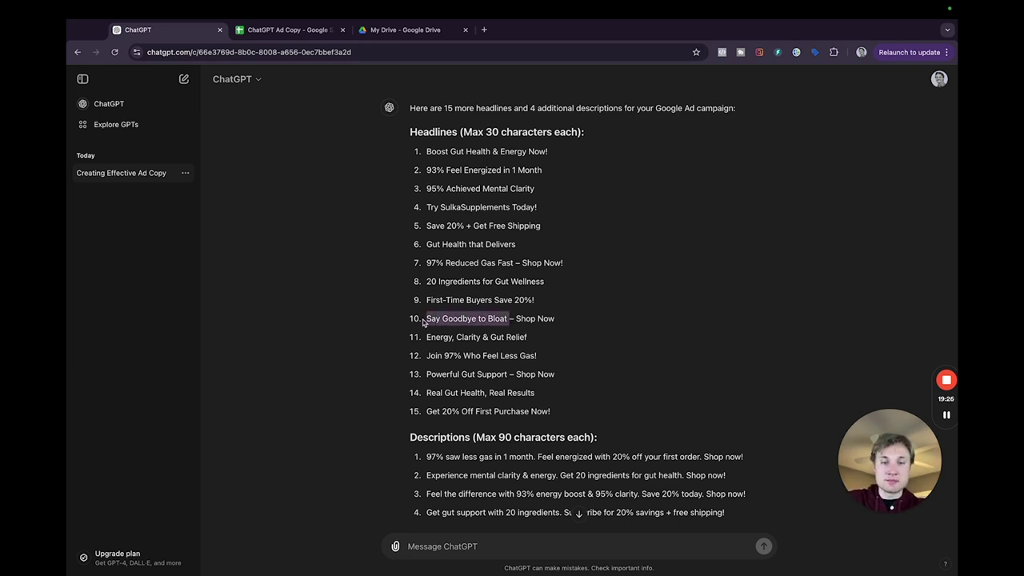
Paste 'Say Goodbye to Bloat' into A13 and extend the LEN character count to B13
{"action": "left_click", "coordinate": [403, 29]}
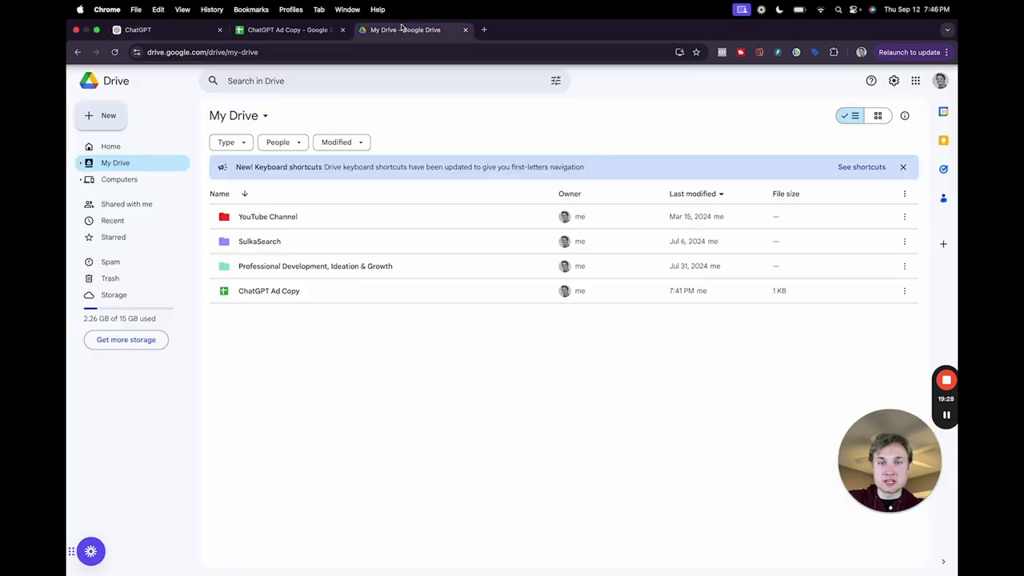
{"action": "left_click", "coordinate": [296, 30]}
{"action": "left_click", "coordinate": [173, 309]}
{"action": "key", "text": "super+v"}
{"action": "key", "text": "Return"}
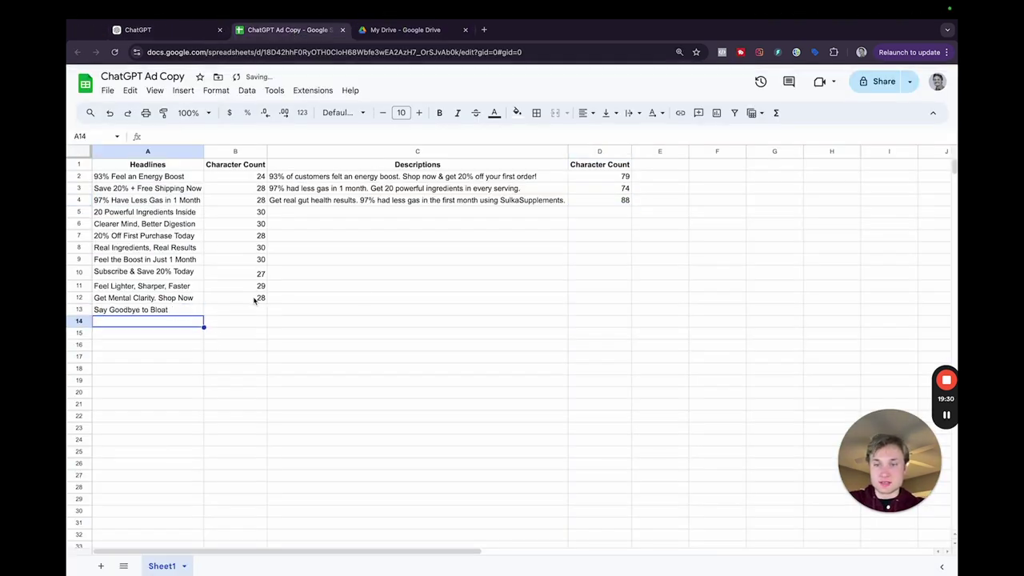
{"action": "left_click", "coordinate": [254, 297]}
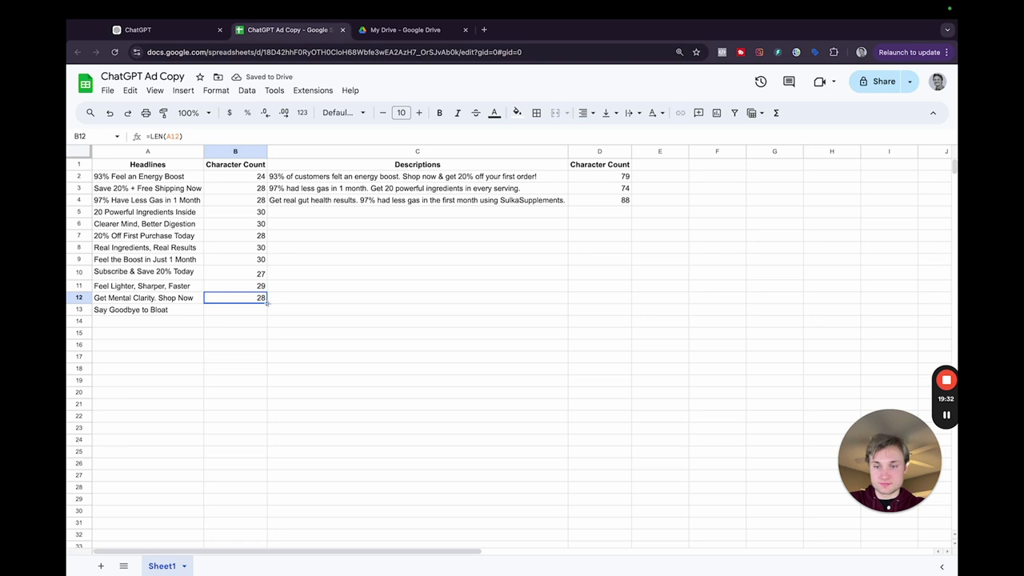
{"action": "left_click_drag", "start_coordinate": [267, 305], "coordinate": [267, 315]}
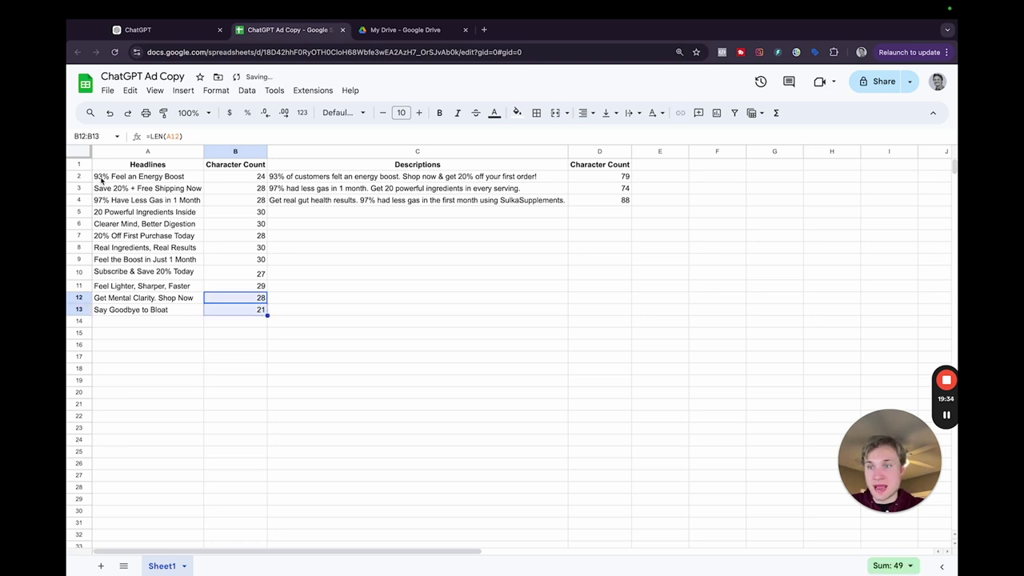
{"action": "left_click_drag", "start_coordinate": [104, 180], "coordinate": [102, 312]}
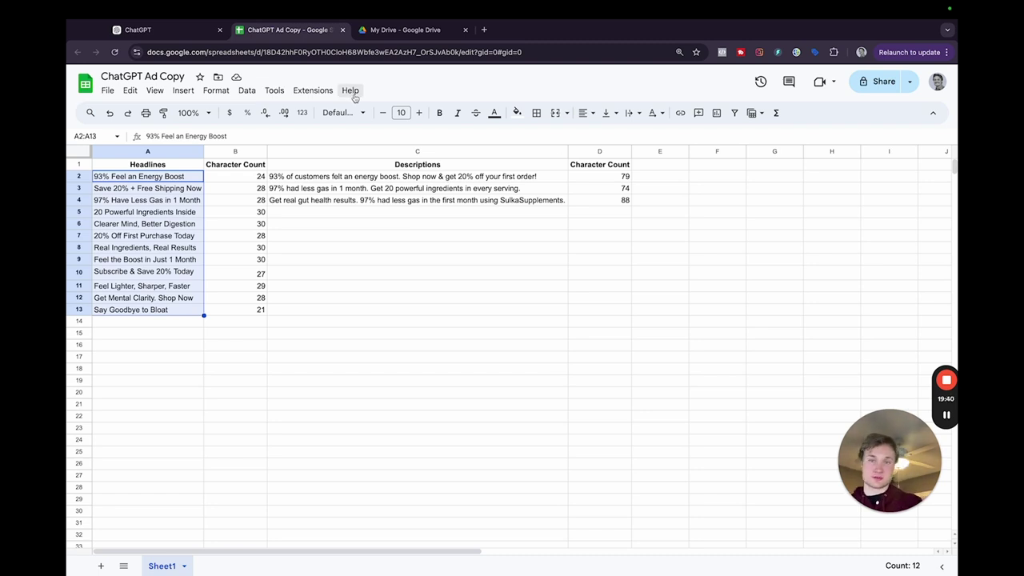
{"action": "left_click", "coordinate": [197, 35]}
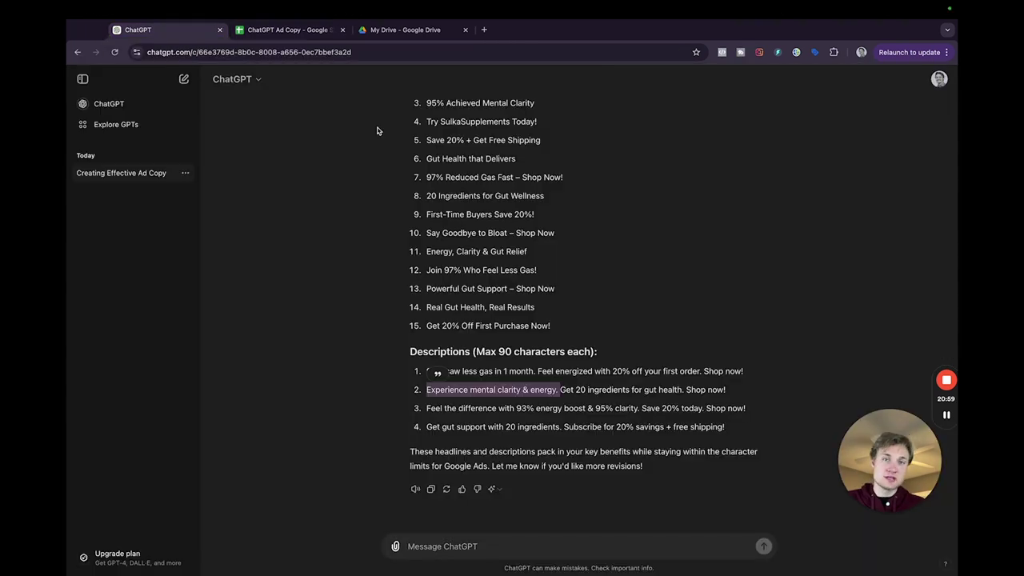